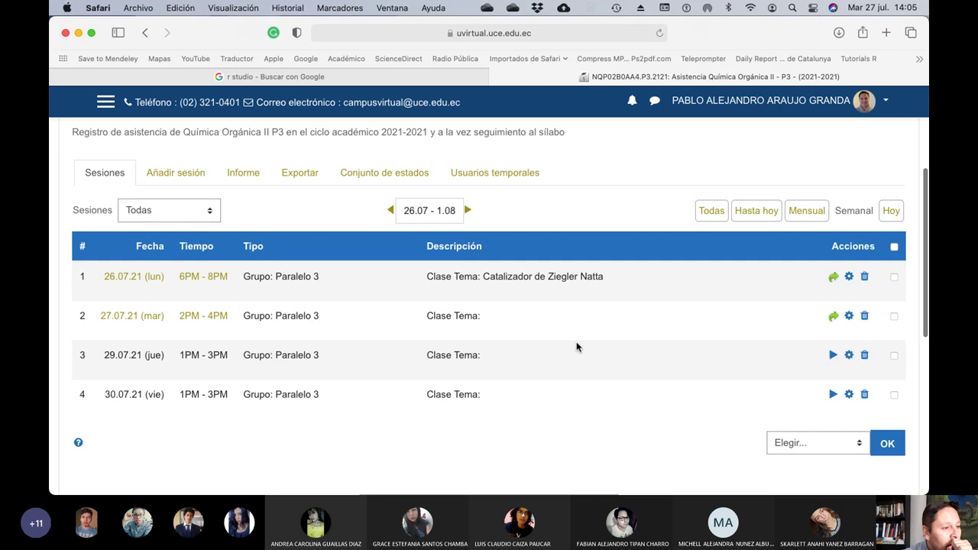
Open the 27.07.21 session for editing and add "Polímeros varios Cauchoi y caucho" after "Clase Tema:" in its description.
{"action": "left_click", "coordinate": [849, 316]}
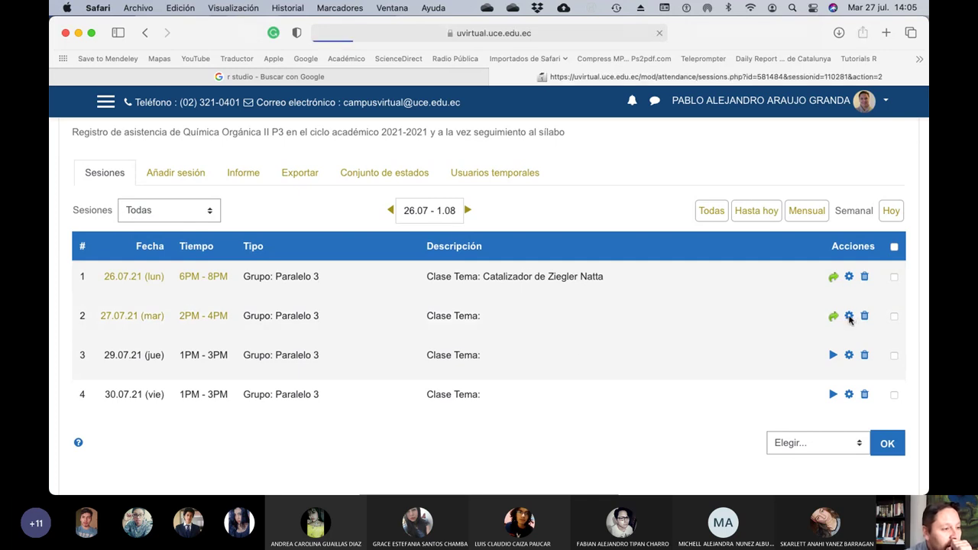
{"action": "scroll", "coordinate": [533, 373], "scroll_direction": "down", "scroll_amount": 3}
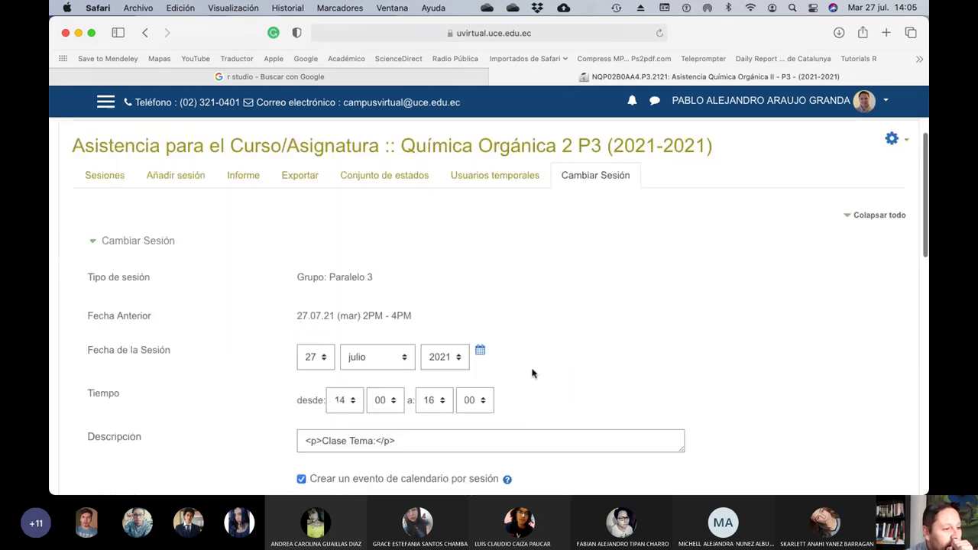
{"action": "scroll", "coordinate": [532, 370], "scroll_direction": "down", "scroll_amount": 2}
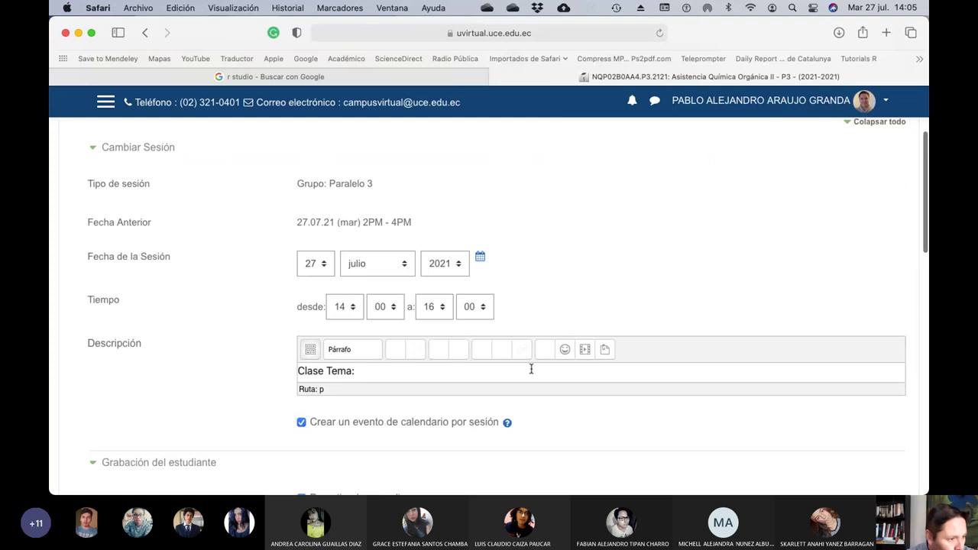
{"action": "left_click", "coordinate": [380, 363]}
{"action": "type", "text": "P"}
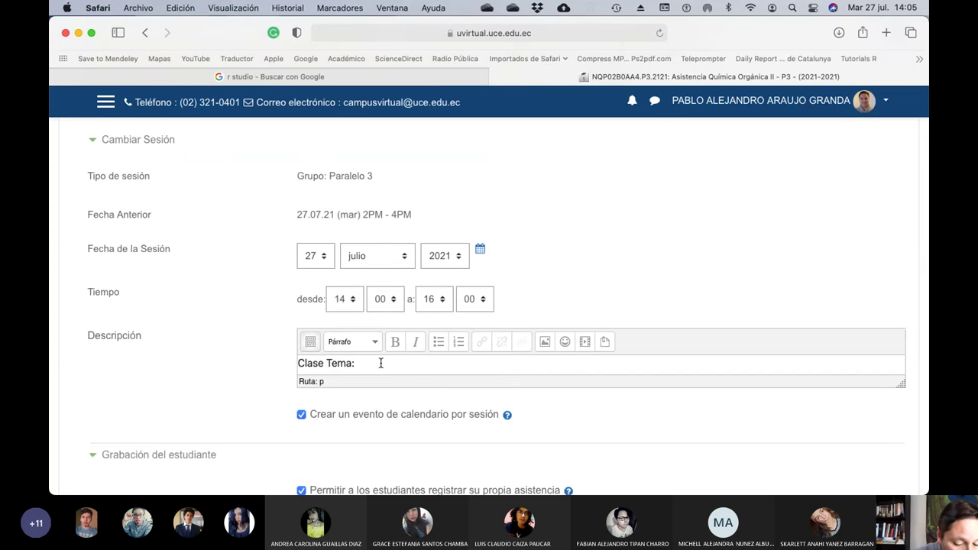
{"action": "type", "text": "olímer"}
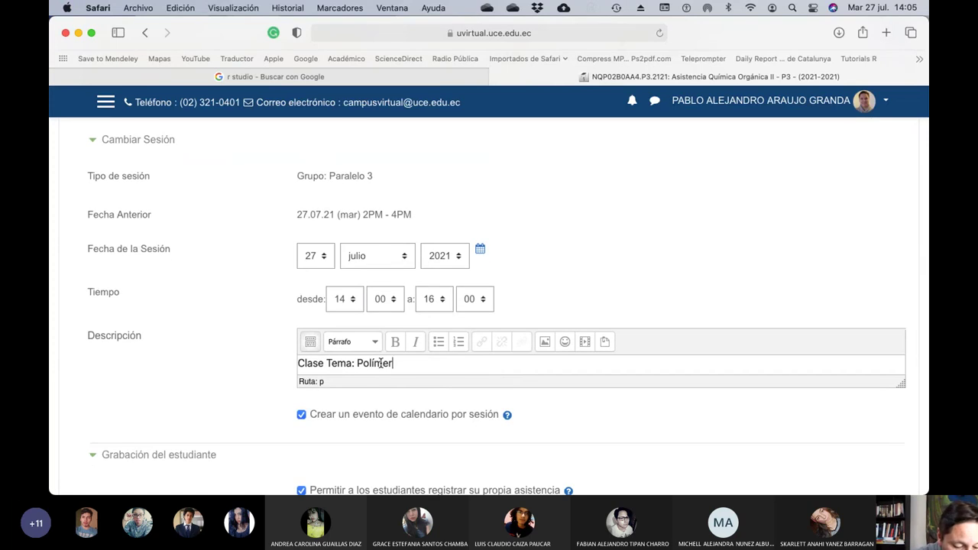
{"action": "type", "text": "os varios "}
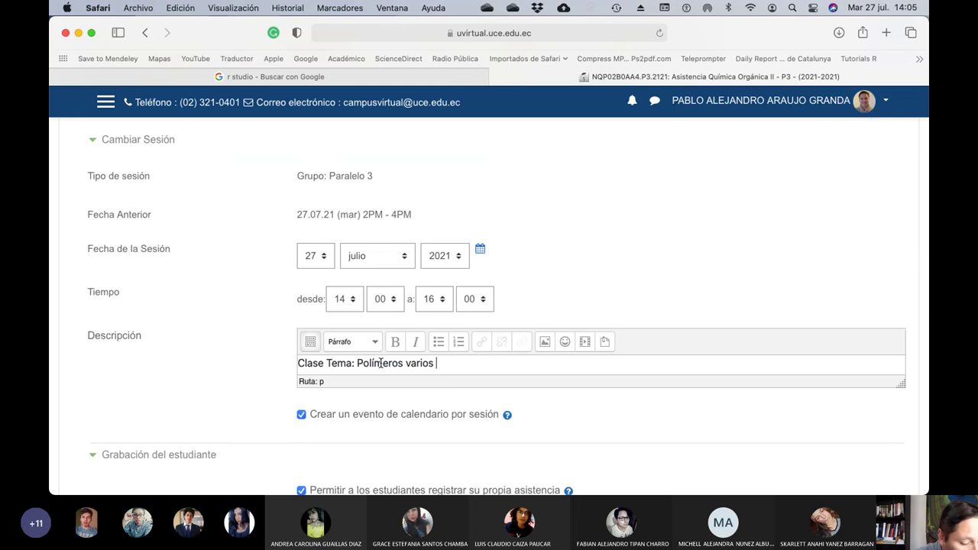
{"action": "type", "text": "Cauchoi y ca"}
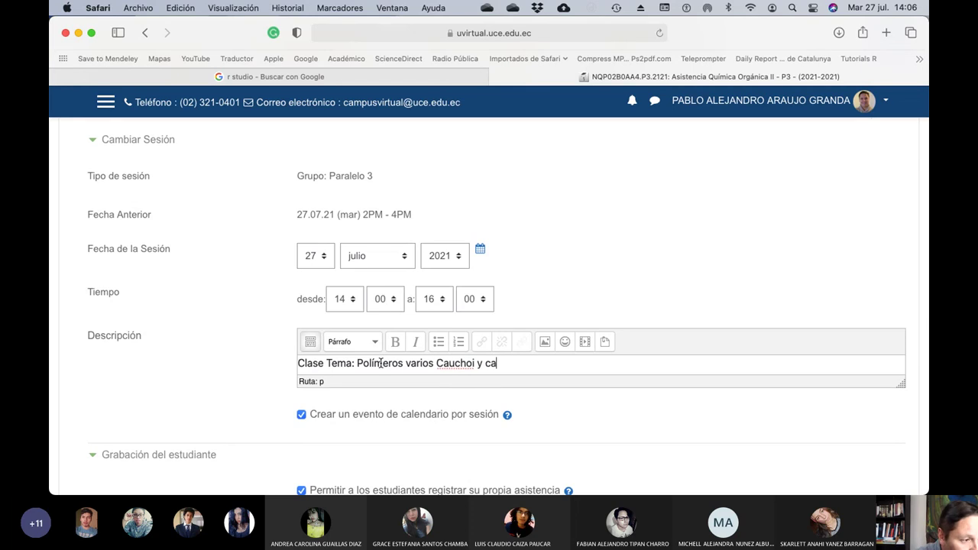
{"action": "type", "text": "ucho"}
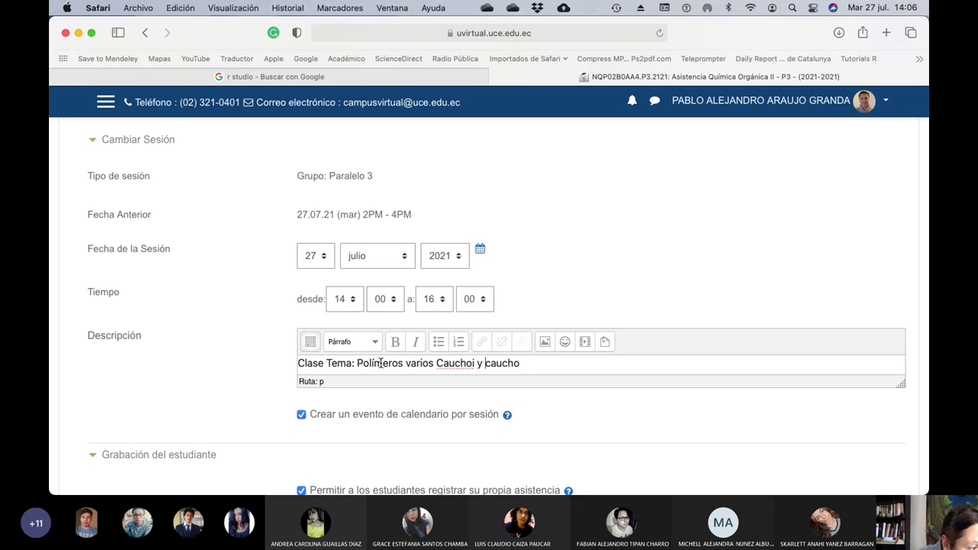
Correct the word "Cauchoi" to lowercase "caucho" in the session description.
{"action": "key", "text": "Left"}
{"action": "key", "text": "Left"}
{"action": "key", "text": "Left"}
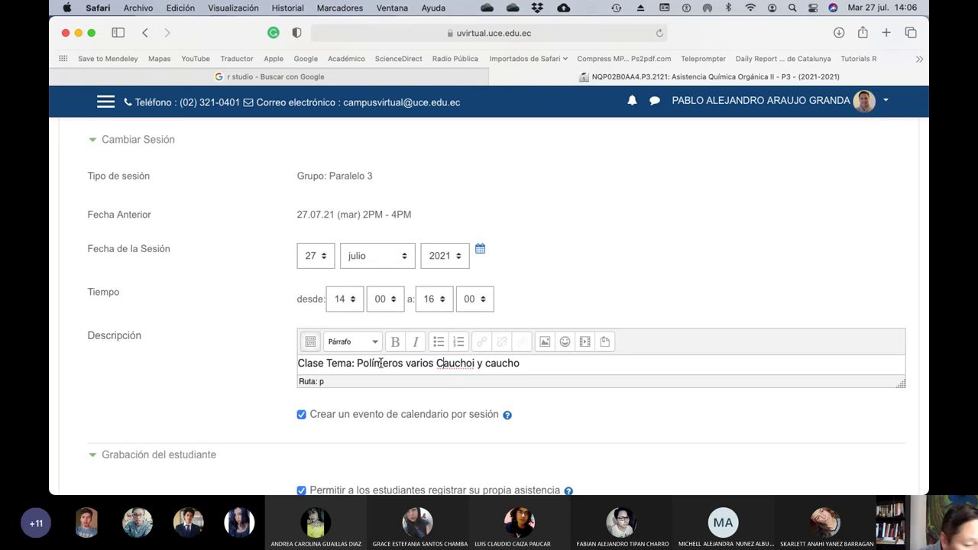
{"action": "key", "text": "BackSpace"}
{"action": "key", "text": "BackSpace"}
{"action": "type", "text": "ca"}
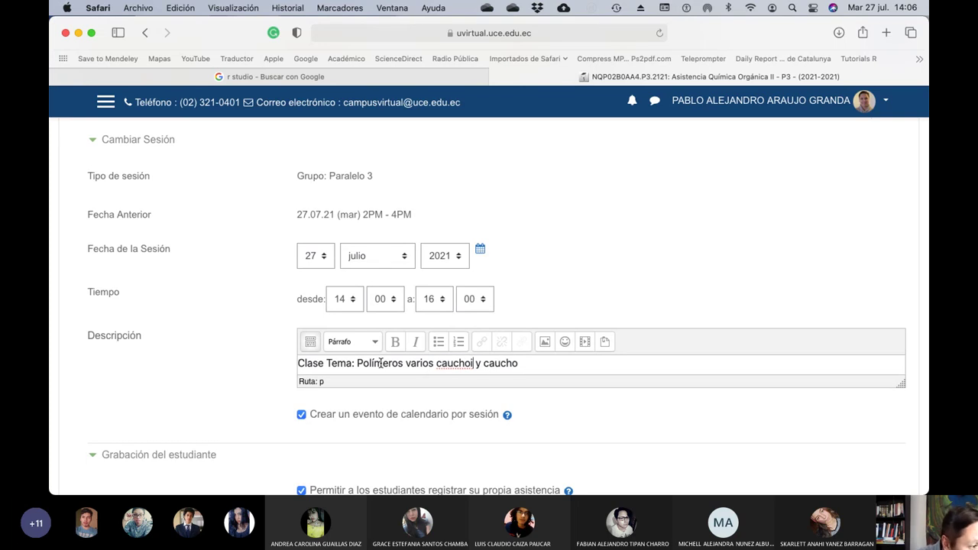
{"action": "key", "text": "BackSpace"}
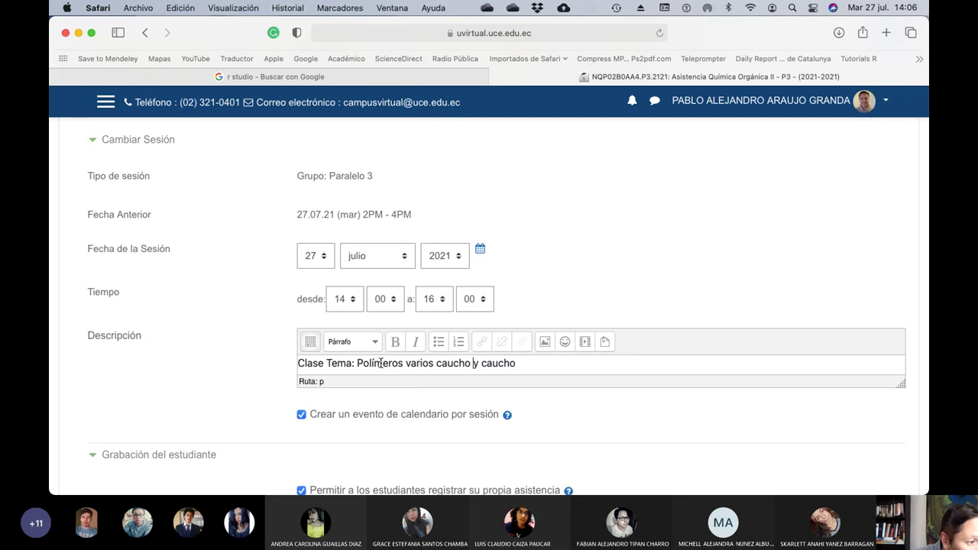
Append "sintético" after the last word of the session description.
{"action": "key", "text": "Right"}
{"action": "key", "text": "Right"}
{"action": "key", "text": "Right"}
{"action": "key", "text": "Right"}
{"action": "key", "text": "Right"}
{"action": "key", "text": "Right"}
{"action": "key", "text": "Right"}
{"action": "key", "text": "Right"}
{"action": "key", "text": "Right"}
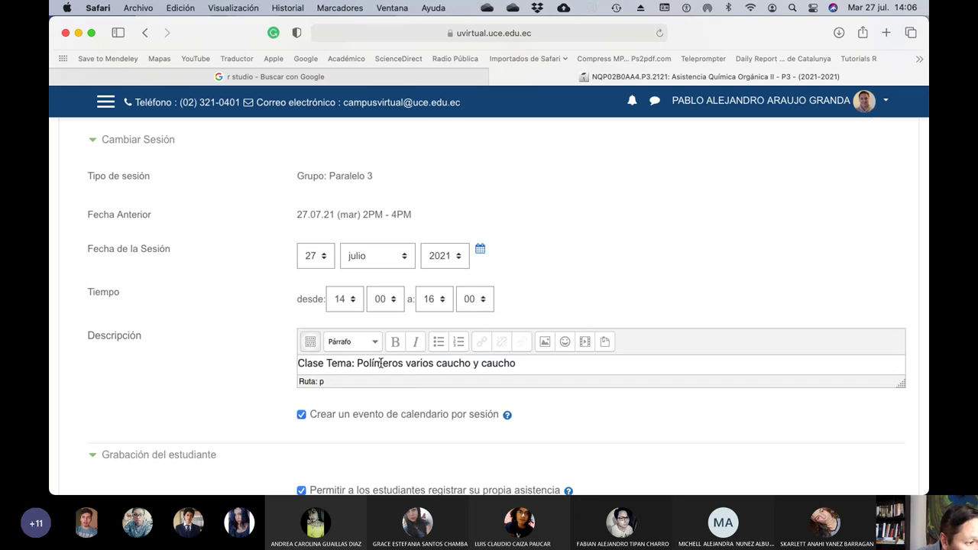
{"action": "type", "text": "sintético"}
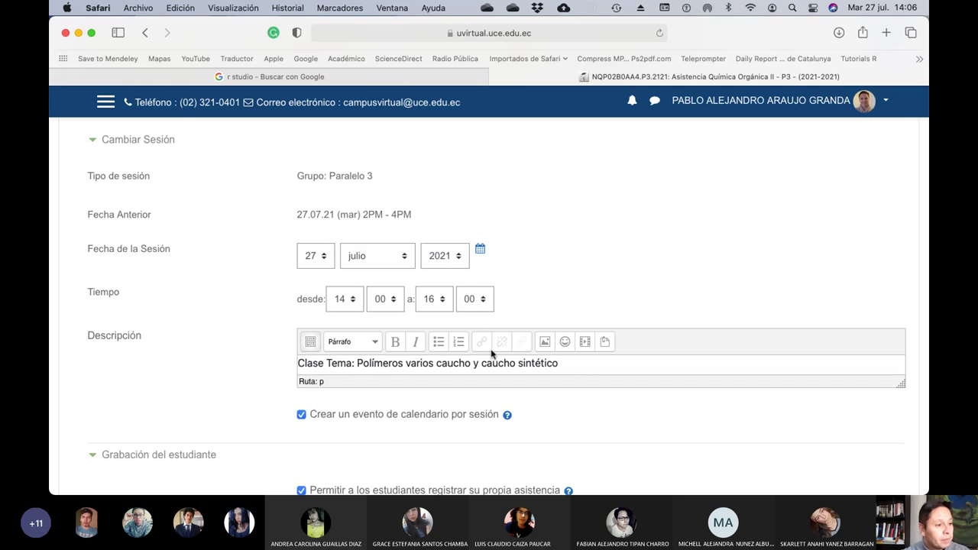
Save the session changes, reload the page and confirm resending the form to return to the sessions list.
{"action": "scroll", "coordinate": [493, 354], "scroll_direction": "down", "scroll_amount": 5}
{"action": "left_click", "coordinate": [351, 457]}
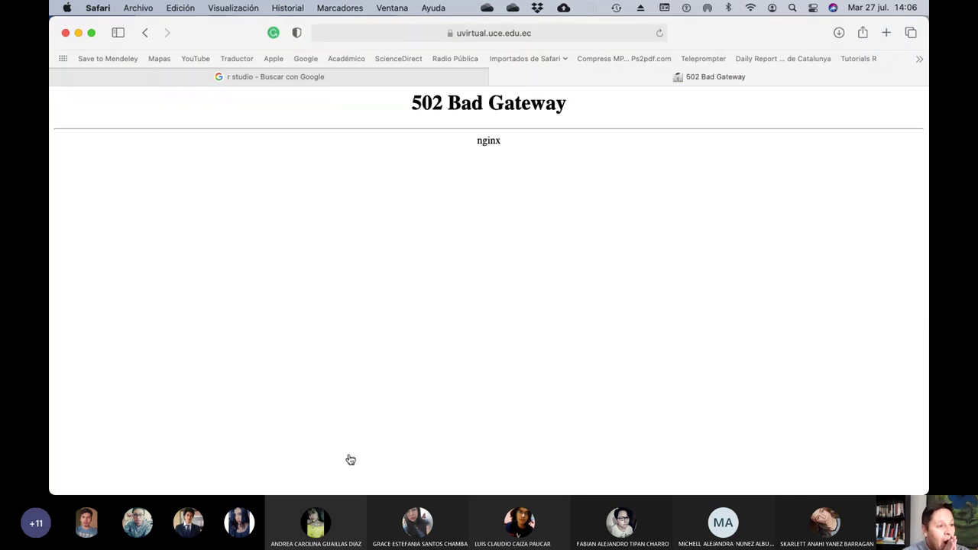
{"action": "left_click", "coordinate": [659, 33]}
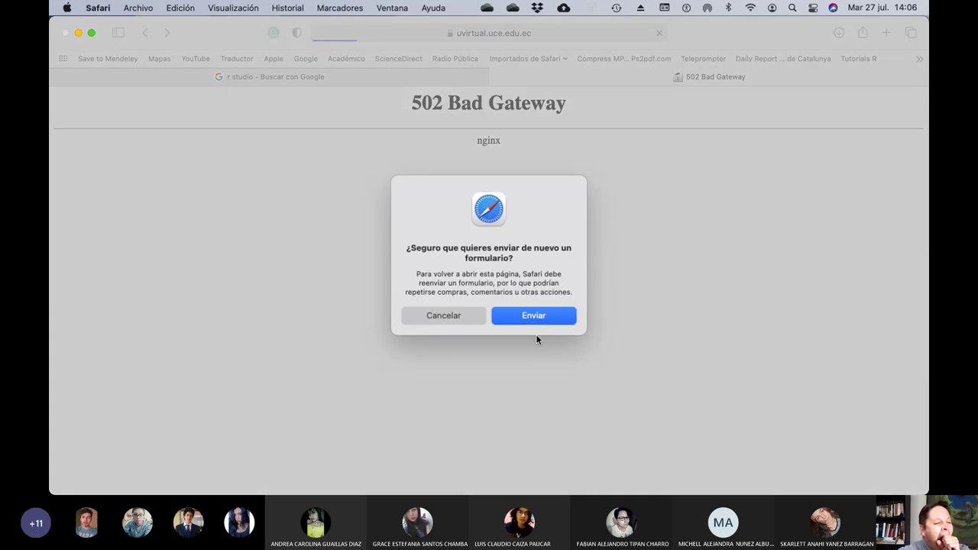
{"action": "left_click", "coordinate": [536, 318]}
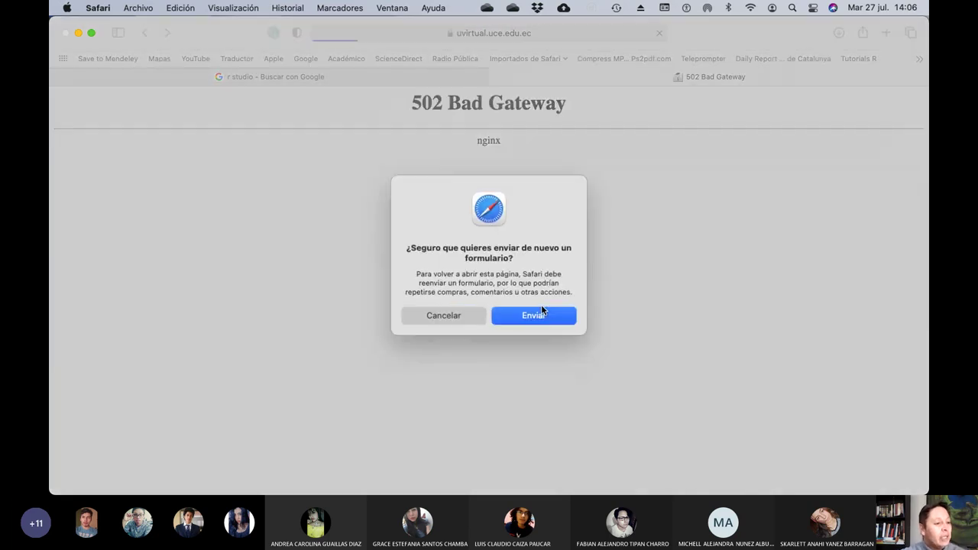
{"action": "left_click", "coordinate": [553, 324]}
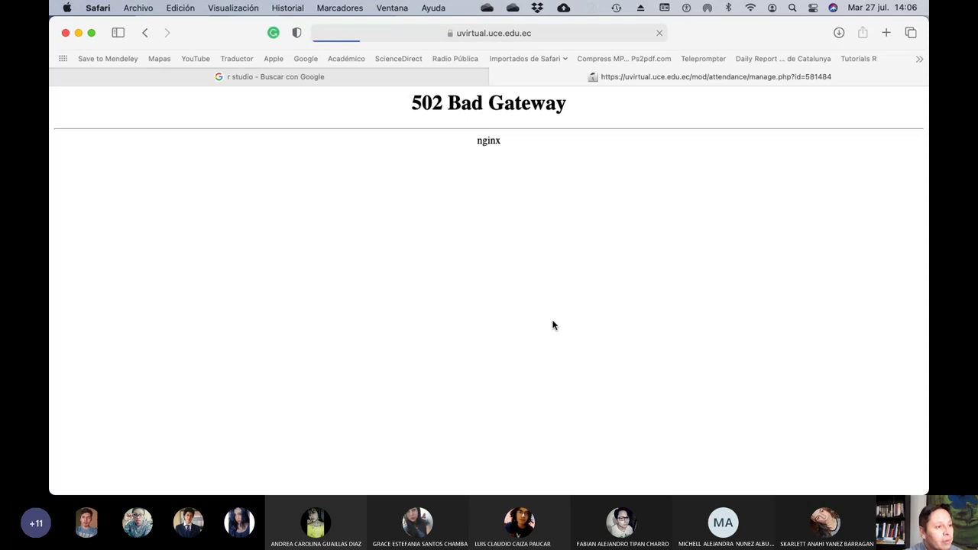
{"action": "scroll", "coordinate": [553, 325], "scroll_direction": "down", "scroll_amount": 5}
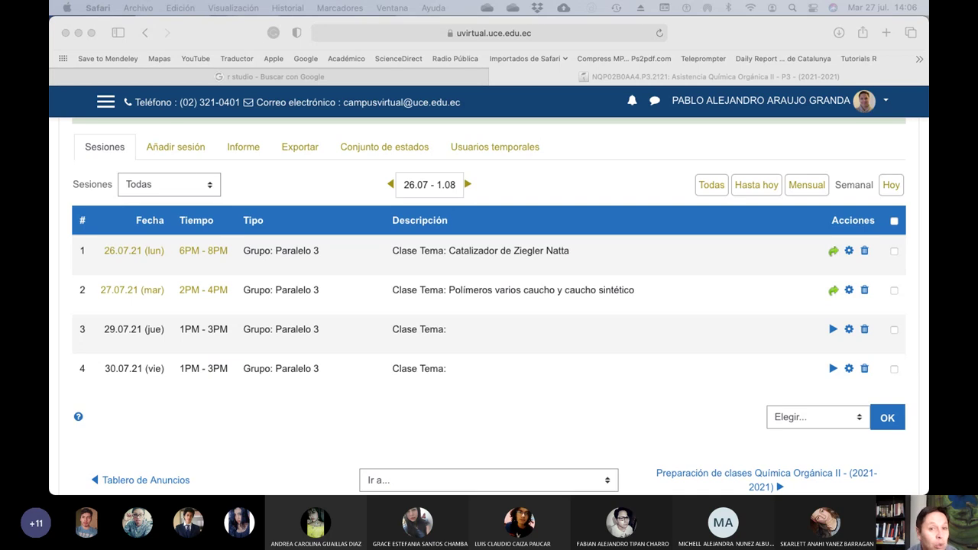
Switch to PowerPoint and bring the "5. Polímeros Sintéticos" presentation to the front.
{"action": "key", "text": "super+Tab"}
{"action": "left_click", "coordinate": [609, 9]}
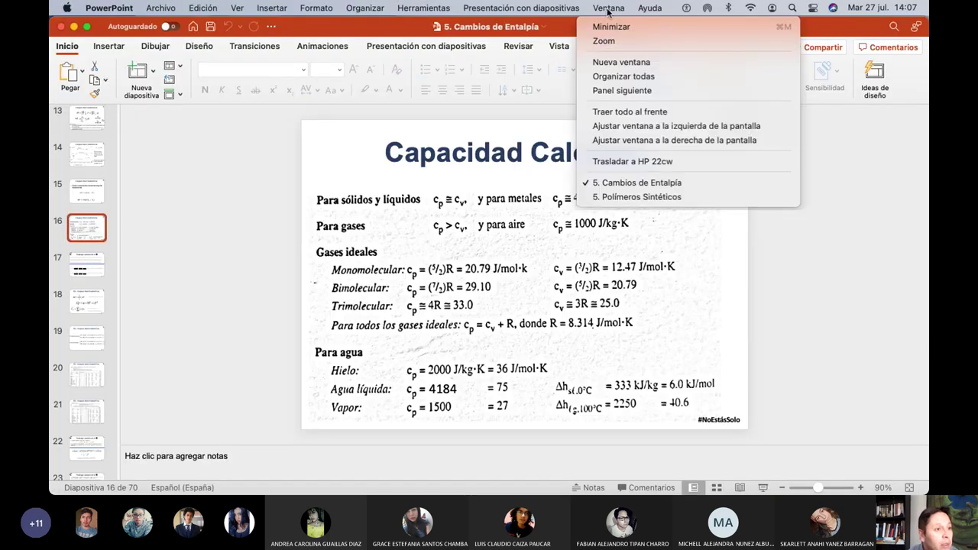
{"action": "left_click", "coordinate": [627, 197]}
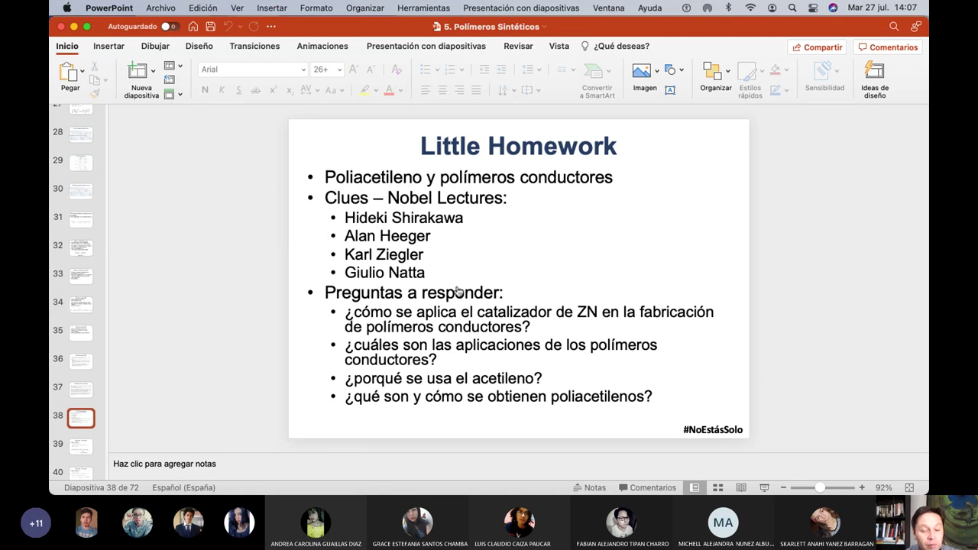
Switch back to Safari, open the course's Calificaciones page and collapse the course navigation.
{"action": "key", "text": "super+Tab"}
{"action": "scroll", "coordinate": [251, 293], "scroll_direction": "down", "scroll_amount": 1}
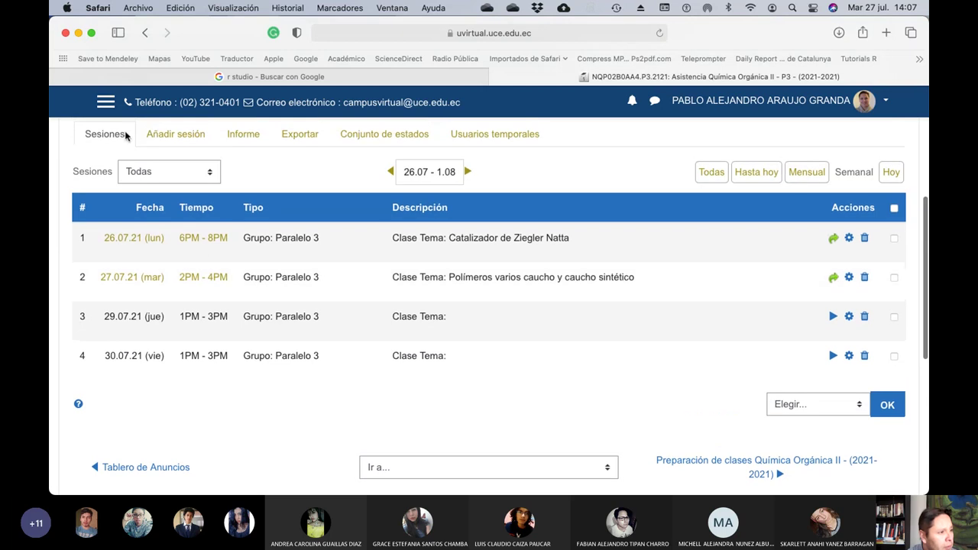
{"action": "left_click", "coordinate": [106, 102]}
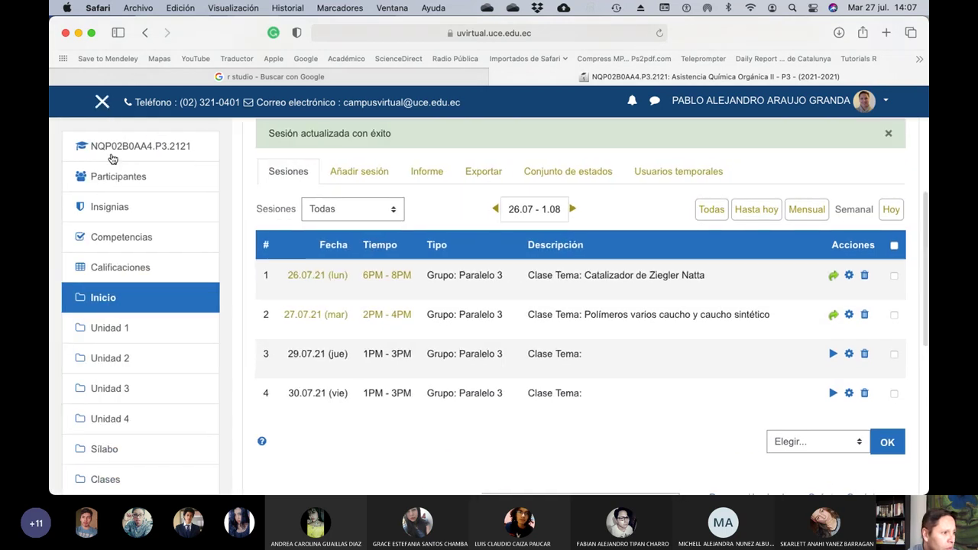
{"action": "left_click", "coordinate": [138, 266]}
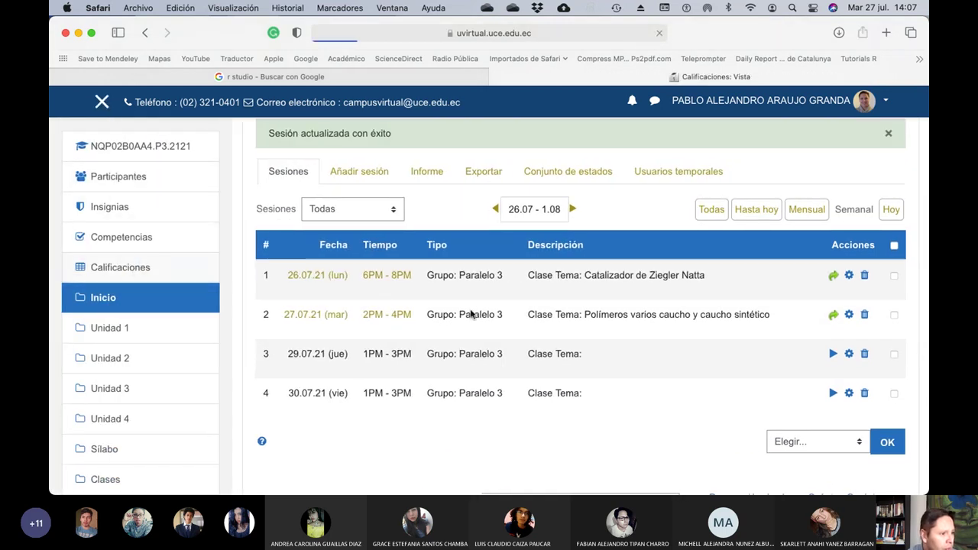
{"action": "left_click", "coordinate": [109, 111]}
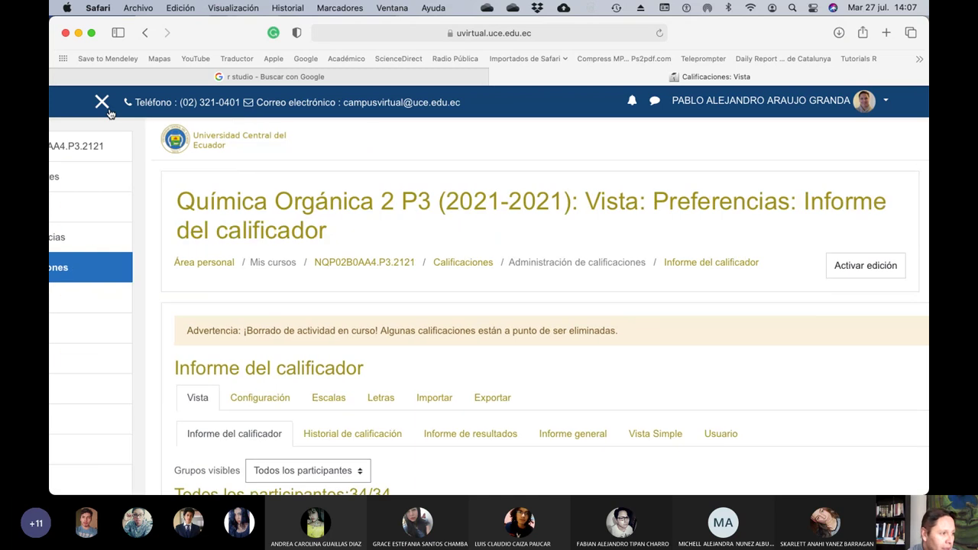
Open the Lecciones Diarias grade item from the grader report and dismiss the activity deletion warning.
{"action": "scroll", "coordinate": [820, 341], "scroll_direction": "down", "scroll_amount": 5}
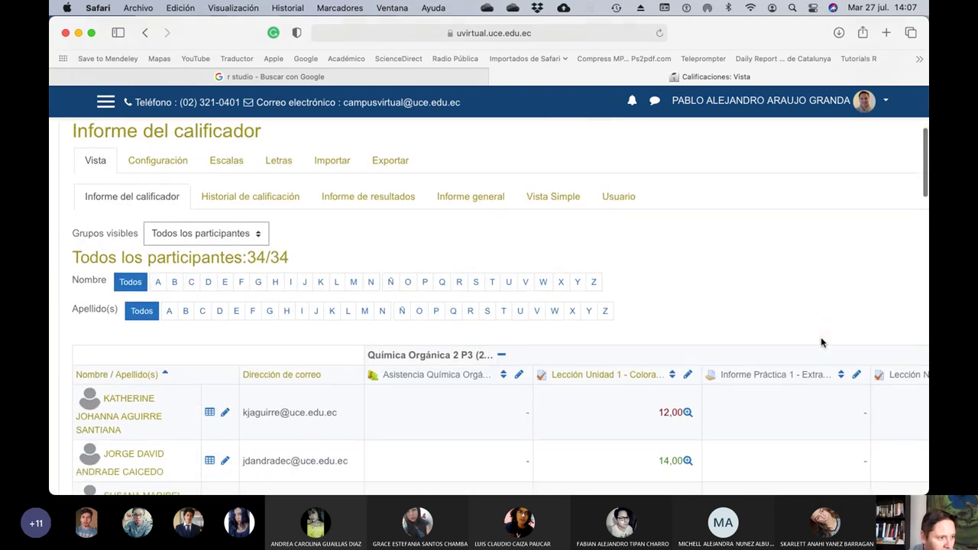
{"action": "scroll", "coordinate": [821, 342], "scroll_direction": "up", "scroll_amount": 3}
{"action": "scroll", "coordinate": [806, 328], "scroll_direction": "down", "scroll_amount": 5}
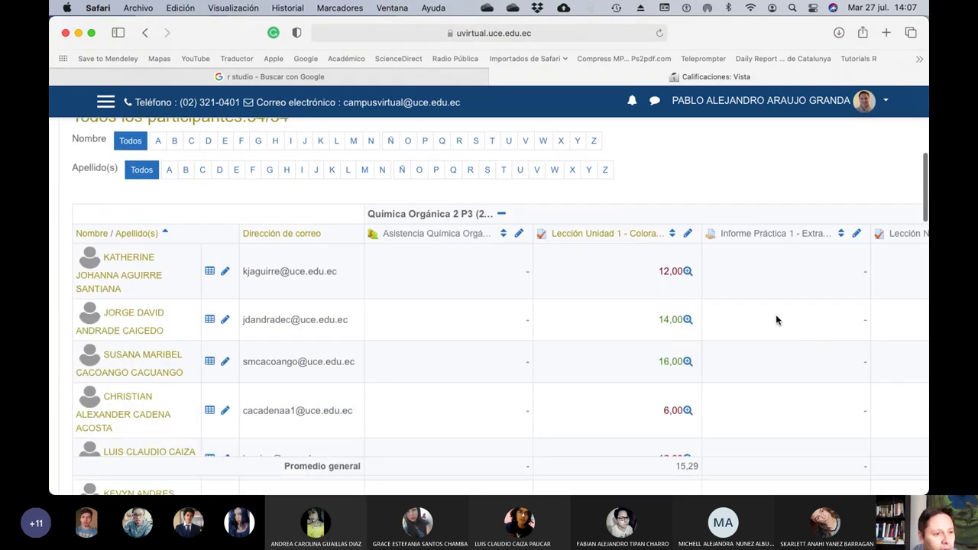
{"action": "scroll", "coordinate": [776, 320], "scroll_direction": "right", "scroll_amount": 10}
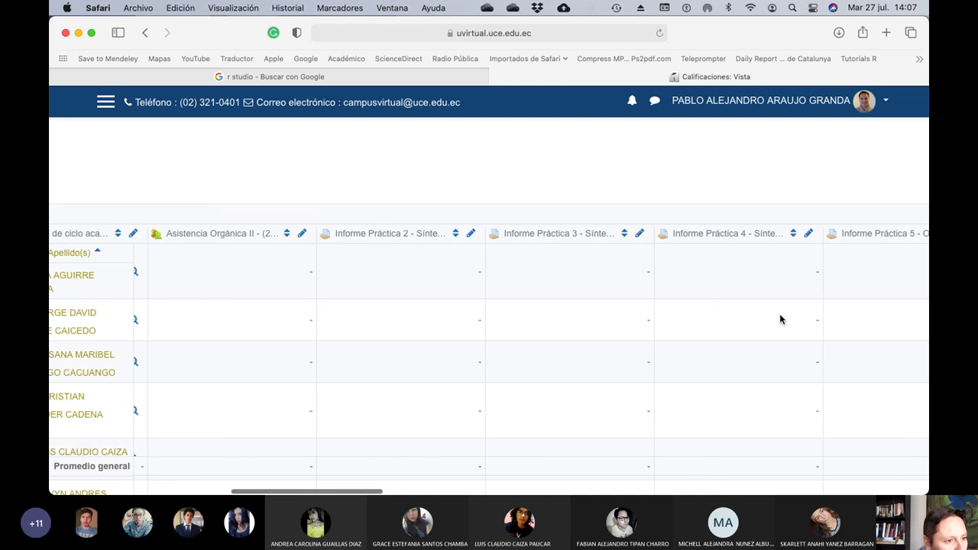
{"action": "scroll", "coordinate": [780, 318], "scroll_direction": "right", "scroll_amount": 10}
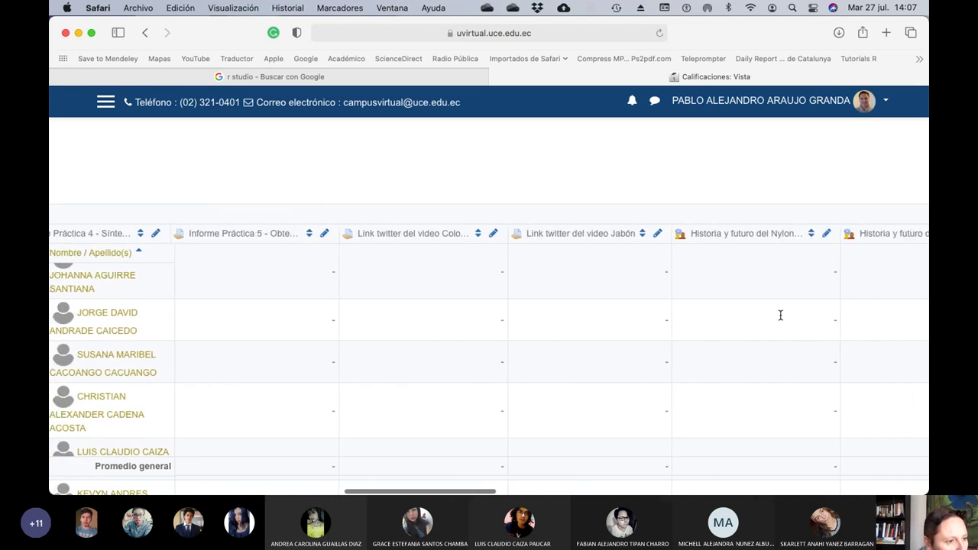
{"action": "scroll", "coordinate": [781, 315], "scroll_direction": "right", "scroll_amount": 10}
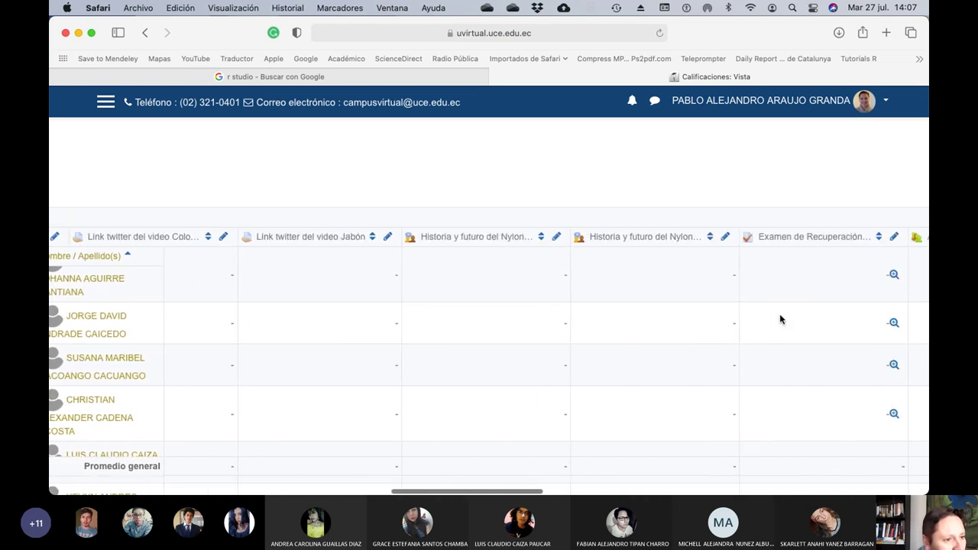
{"action": "scroll", "coordinate": [780, 320], "scroll_direction": "right", "scroll_amount": 10}
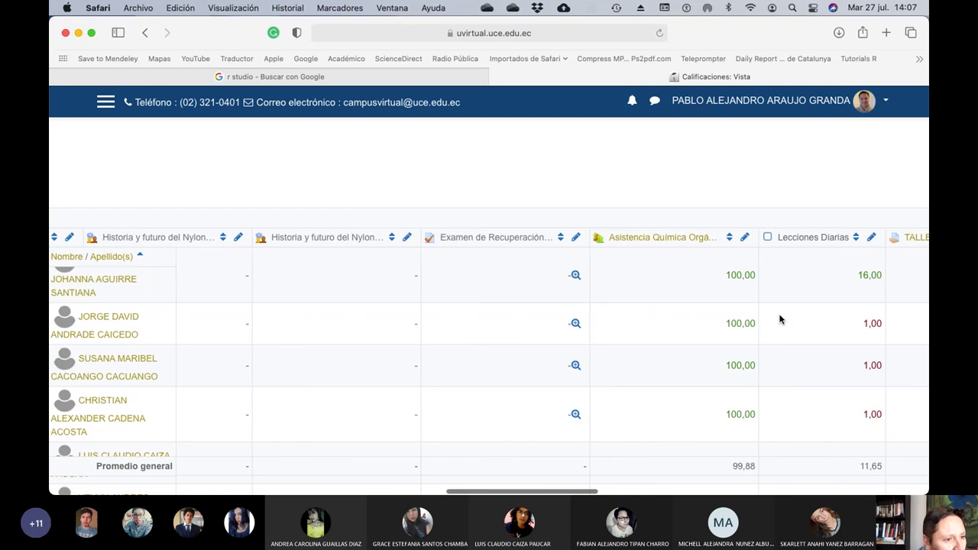
{"action": "scroll", "coordinate": [780, 319], "scroll_direction": "right", "scroll_amount": 3}
{"action": "left_click", "coordinate": [803, 239]}
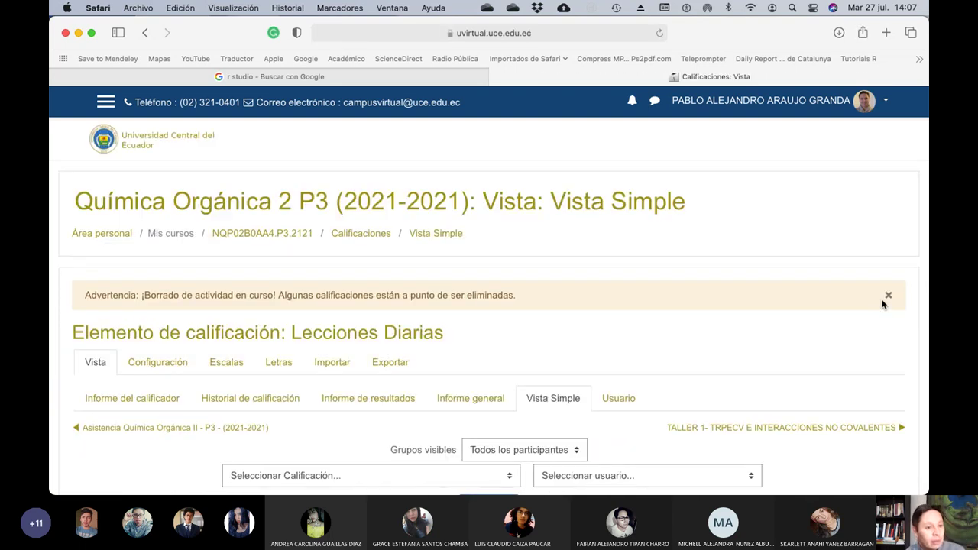
{"action": "left_click", "coordinate": [887, 295]}
Set the Lecciones Diarias grade of the seventh listed student to 16.
{"action": "scroll", "coordinate": [701, 321], "scroll_direction": "down", "scroll_amount": 8}
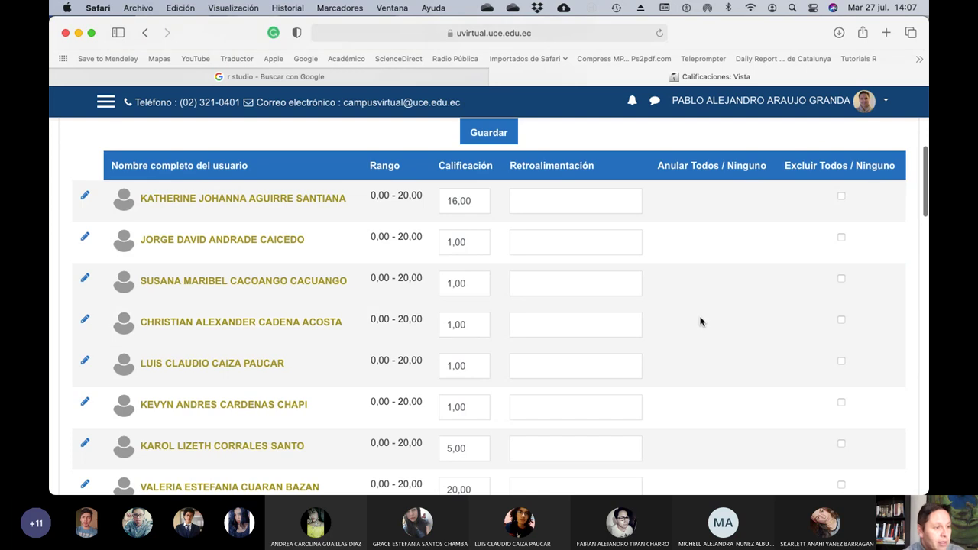
{"action": "scroll", "coordinate": [701, 321], "scroll_direction": "down", "scroll_amount": 2}
{"action": "scroll", "coordinate": [701, 324], "scroll_direction": "up", "scroll_amount": 2}
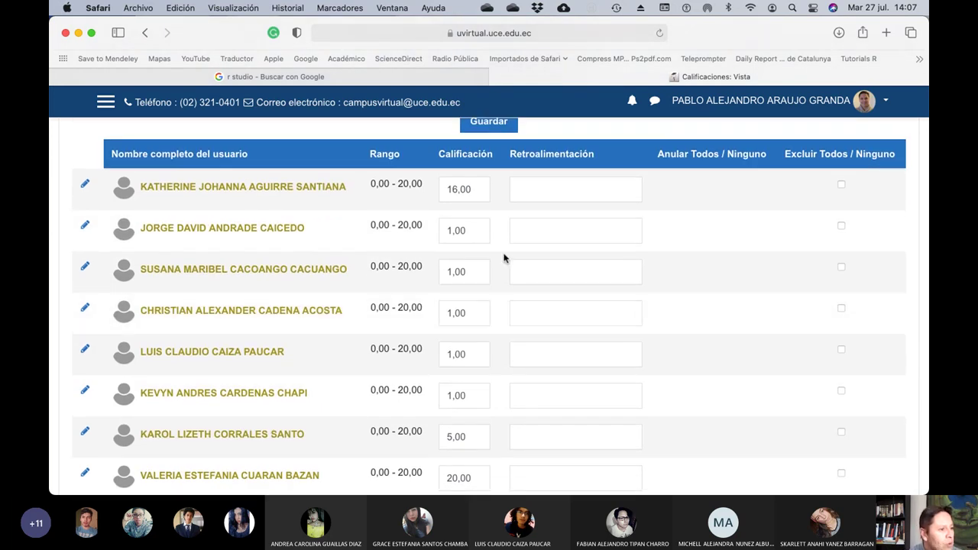
{"action": "left_click", "coordinate": [474, 275]}
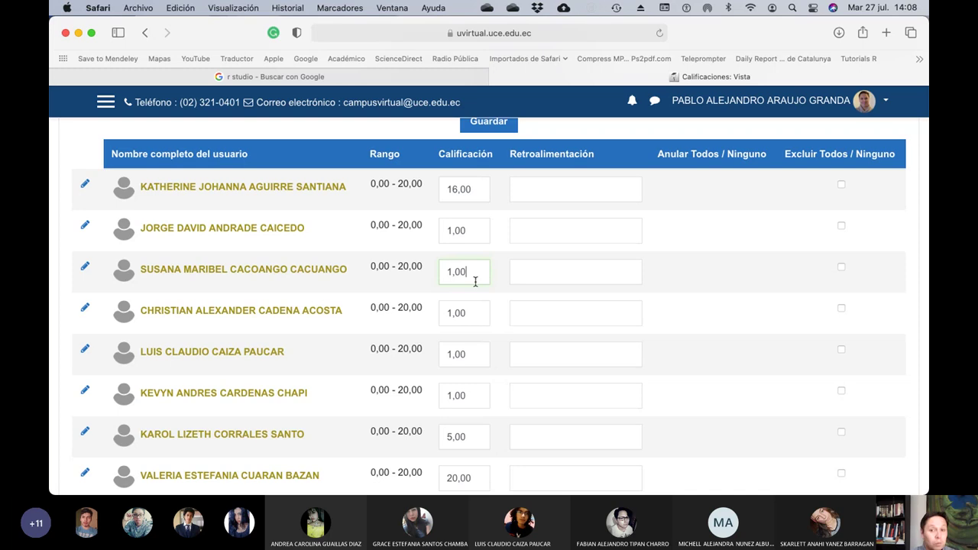
{"action": "scroll", "coordinate": [467, 290], "scroll_direction": "down", "scroll_amount": 1}
{"action": "scroll", "coordinate": [467, 287], "scroll_direction": "down", "scroll_amount": 5}
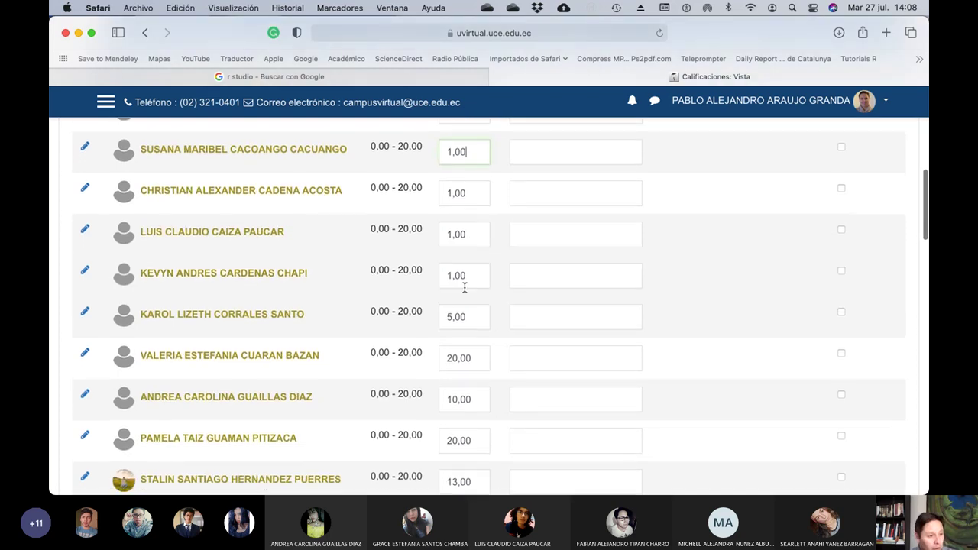
{"action": "left_click", "coordinate": [476, 315]}
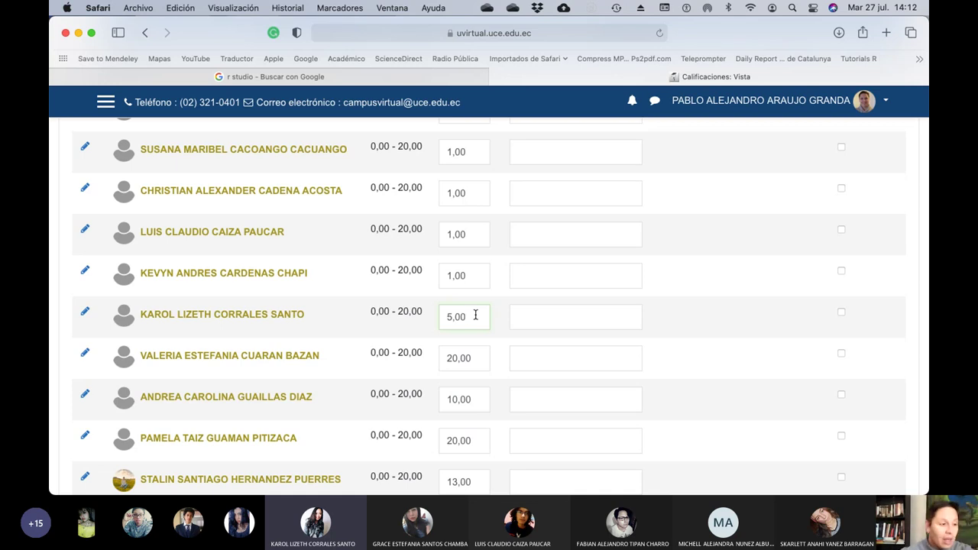
{"action": "scroll", "coordinate": [476, 315], "scroll_direction": "down", "scroll_amount": 2}
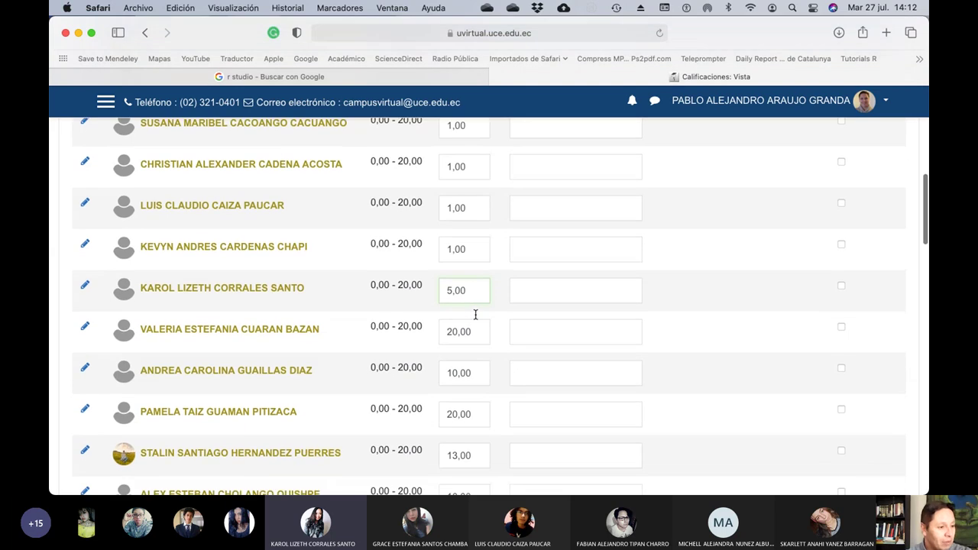
{"action": "key", "text": "BackSpace"}
{"action": "key", "text": "BackSpace"}
{"action": "key", "text": "BackSpace"}
{"action": "key", "text": "BackSpace"}
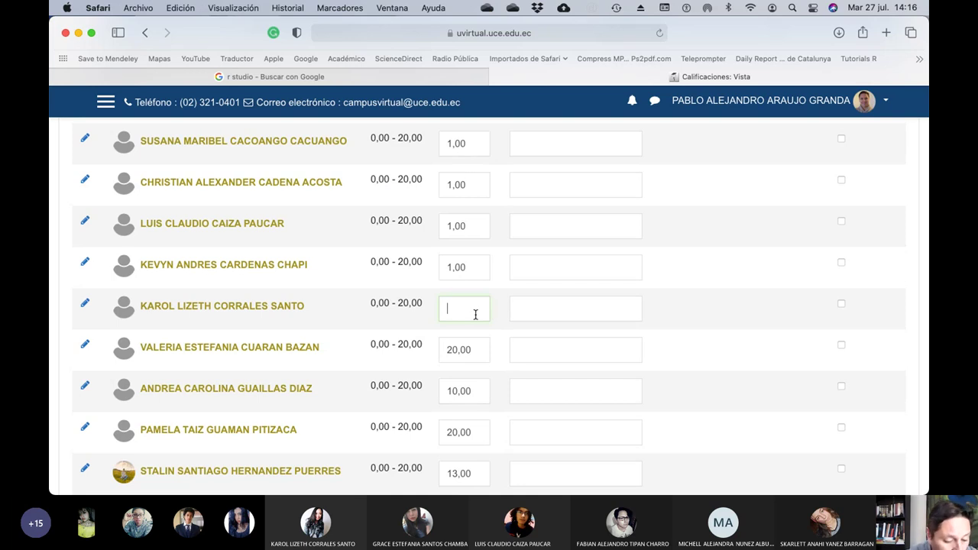
{"action": "key", "text": "BackSpace"}
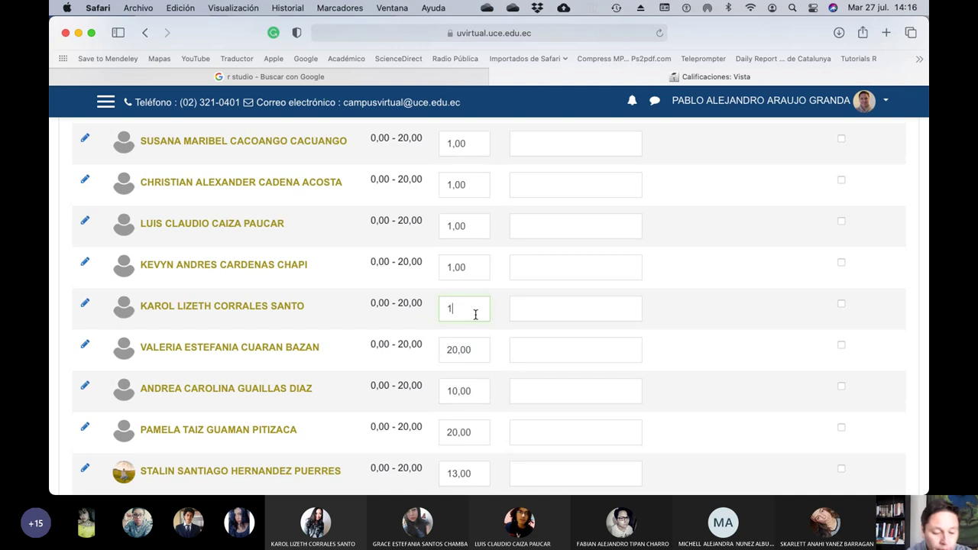
{"action": "type", "text": "6"}
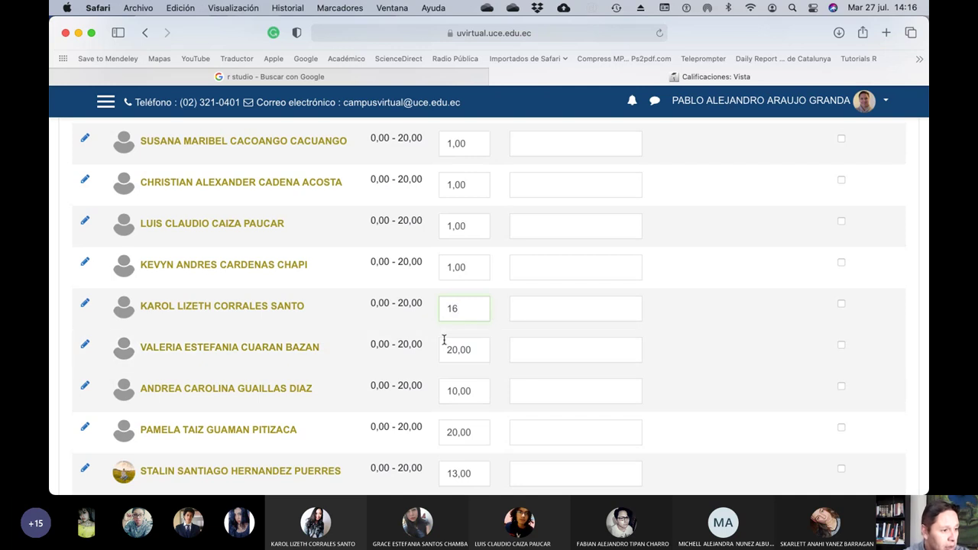
Save the grade changes, continue back to the Lecciones Diarias grade item and dismiss the activity deletion warning.
{"action": "scroll", "coordinate": [444, 341], "scroll_direction": "down", "scroll_amount": 10}
{"action": "scroll", "coordinate": [443, 340], "scroll_direction": "down", "scroll_amount": 10}
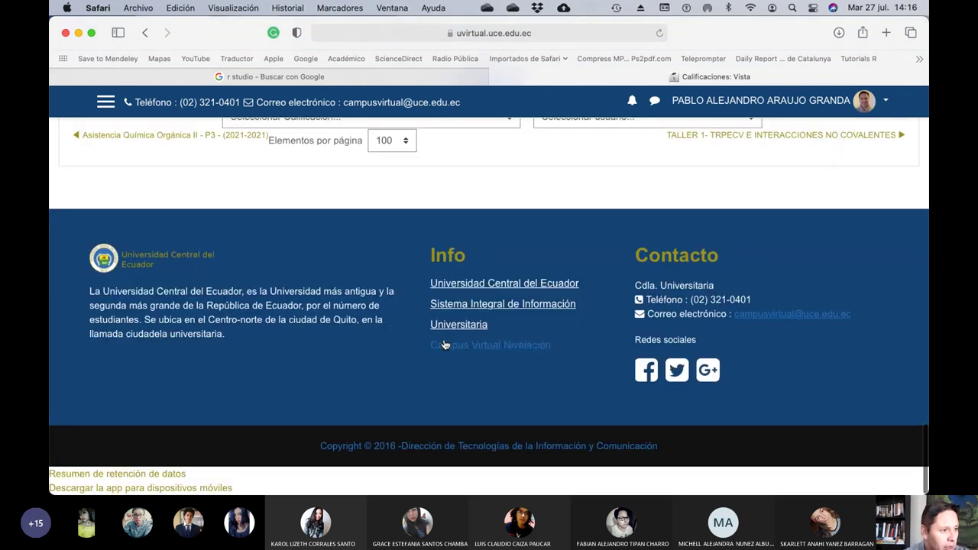
{"action": "scroll", "coordinate": [443, 342], "scroll_direction": "up", "scroll_amount": 5}
{"action": "left_click", "coordinate": [473, 290]}
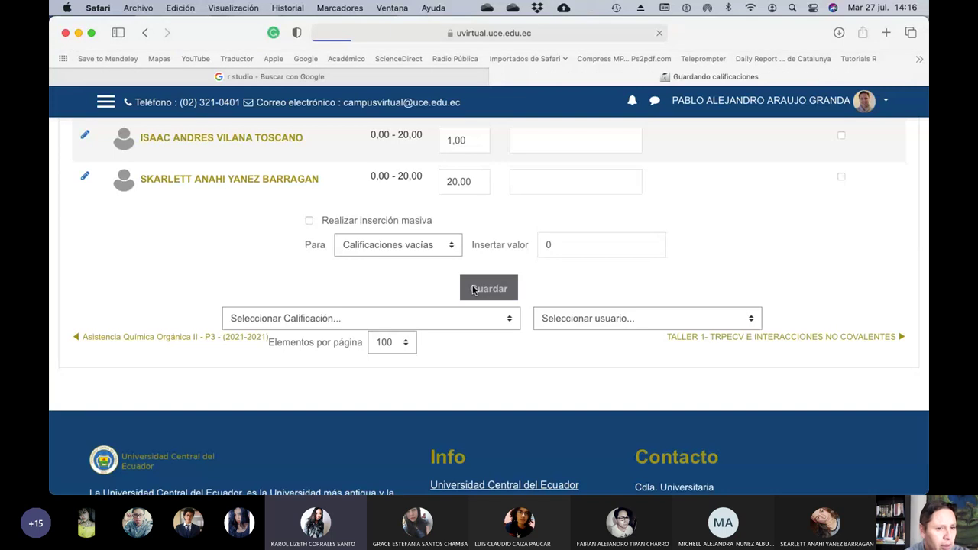
{"action": "left_click", "coordinate": [489, 141]}
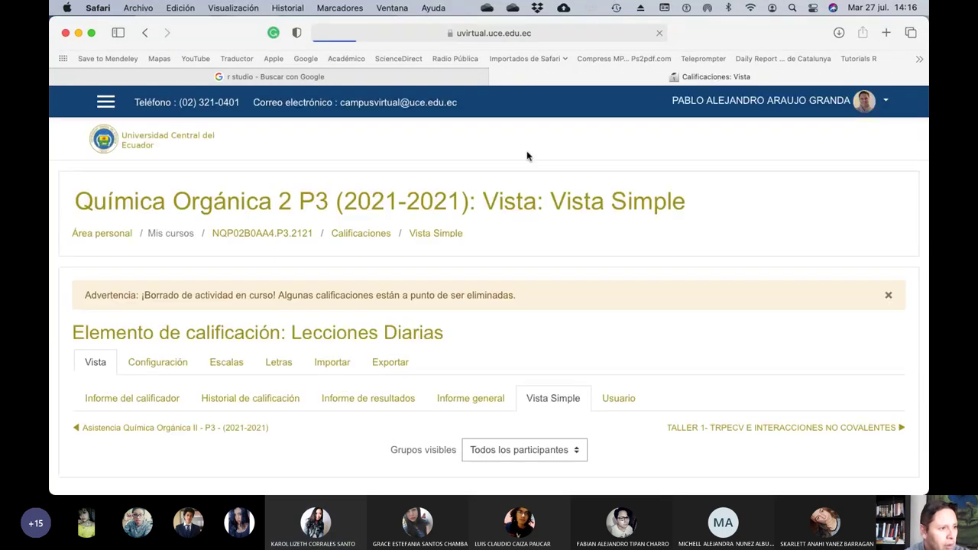
{"action": "left_click", "coordinate": [886, 296]}
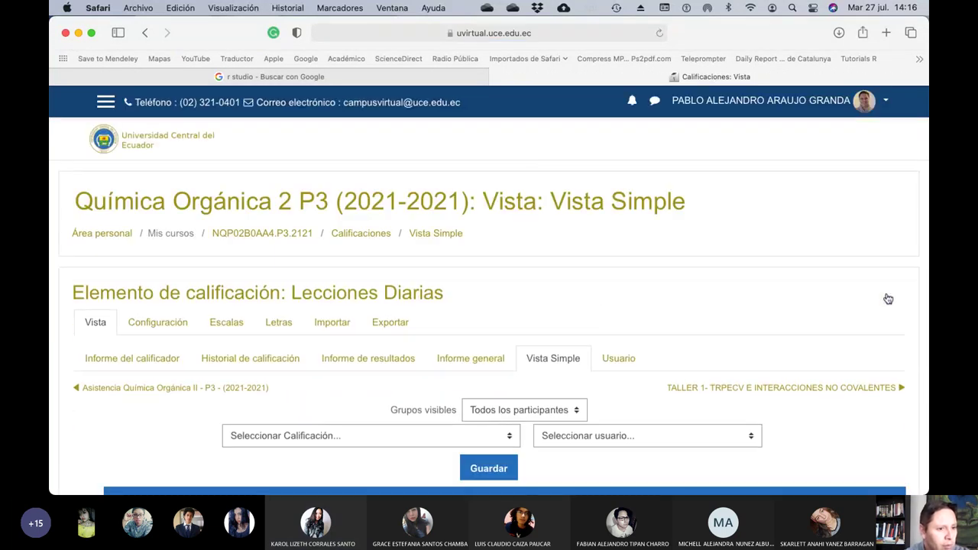
{"action": "scroll", "coordinate": [603, 312], "scroll_direction": "down", "scroll_amount": 3}
{"action": "scroll", "coordinate": [603, 312], "scroll_direction": "down", "scroll_amount": 3}
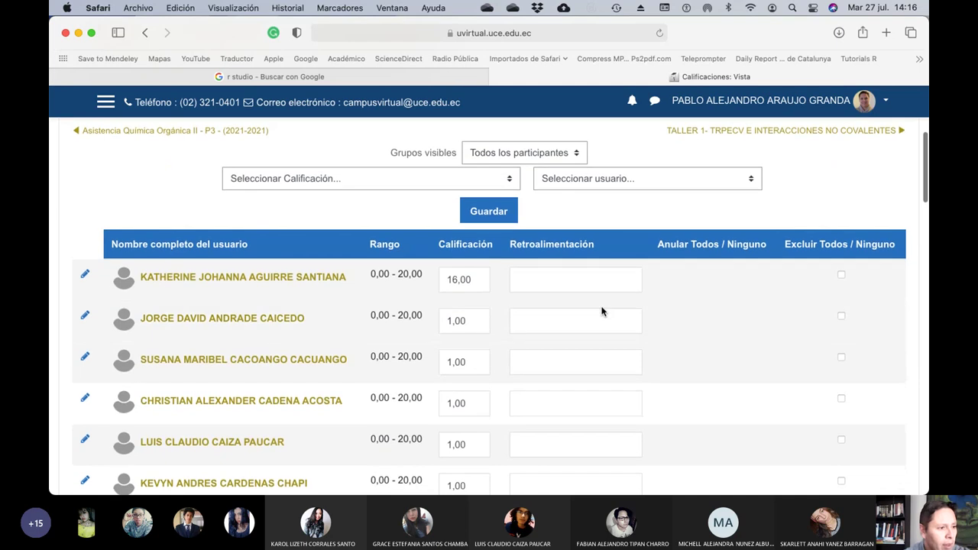
{"action": "scroll", "coordinate": [603, 312], "scroll_direction": "up", "scroll_amount": 4}
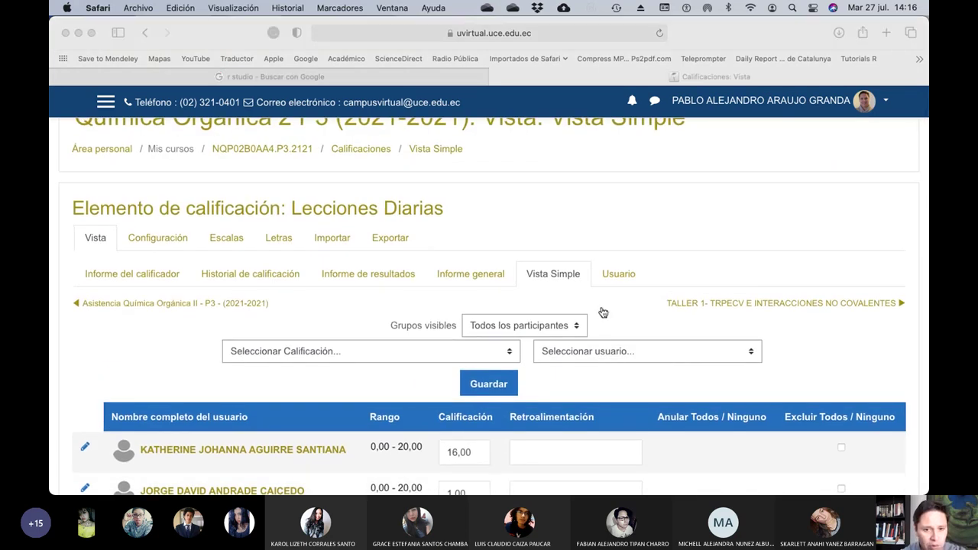
Switch to PowerPoint and start the "5. Polímeros Sintéticos" slide show from slide 39, "Dienos - Caucho".
{"action": "key", "text": "super+Tab"}
{"action": "scroll", "coordinate": [84, 367], "scroll_direction": "down", "scroll_amount": 5}
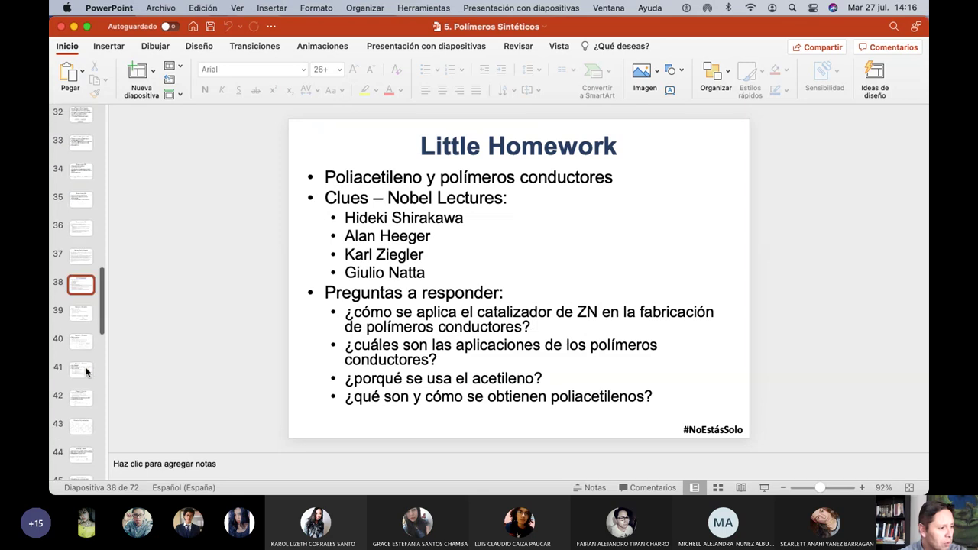
{"action": "left_click", "coordinate": [84, 302]}
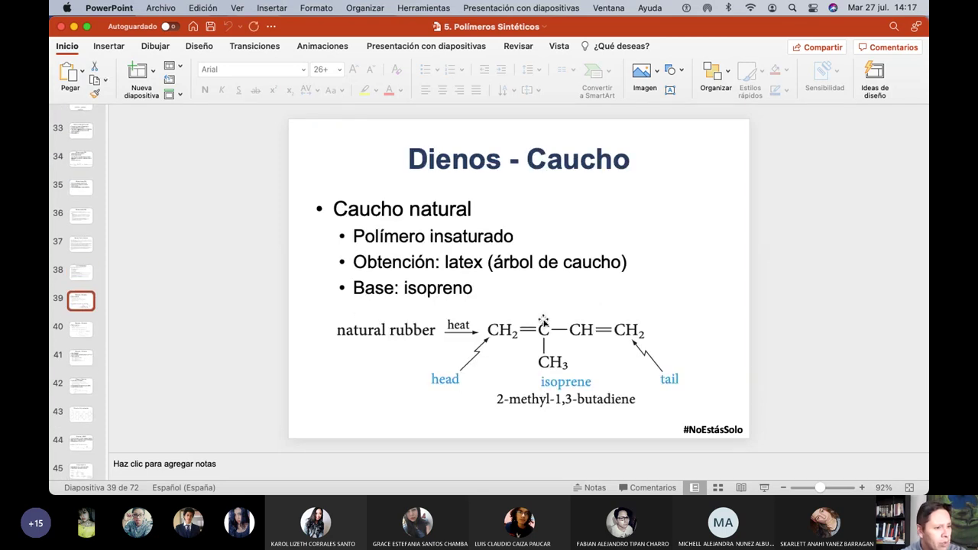
{"action": "left_click", "coordinate": [764, 490]}
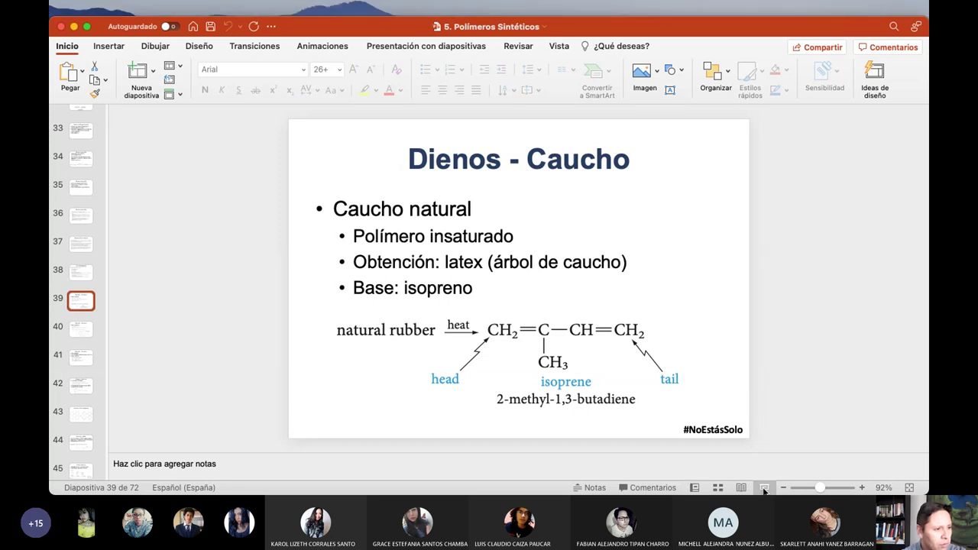